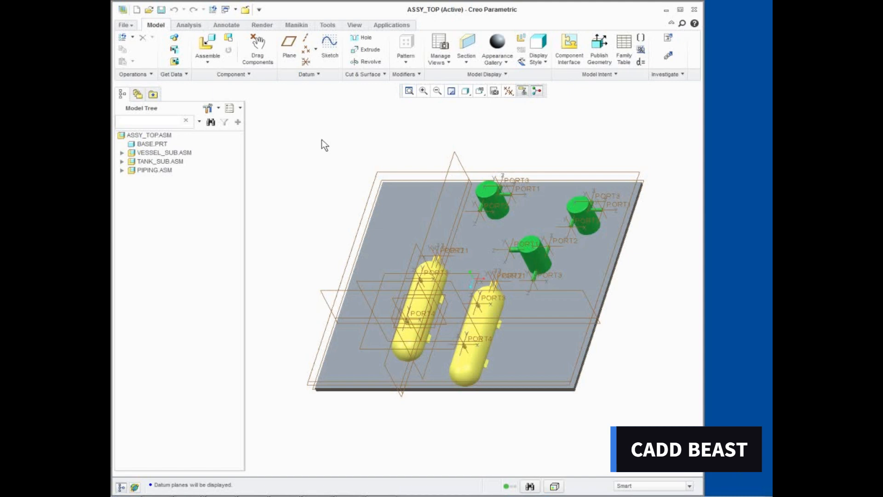
- Hide all datum entities in the graphics view and show features in the assembly's model tree
left_click(512, 93)
left_click(507, 102)
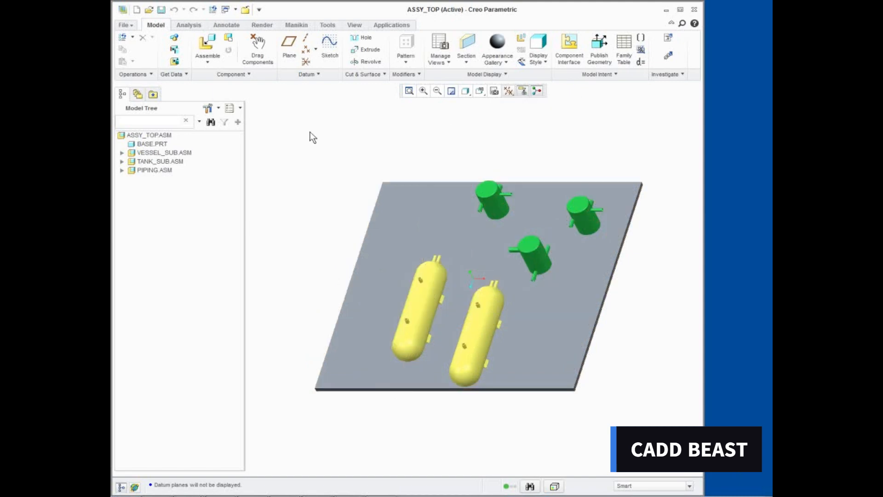
left_click(210, 108)
left_click(230, 125)
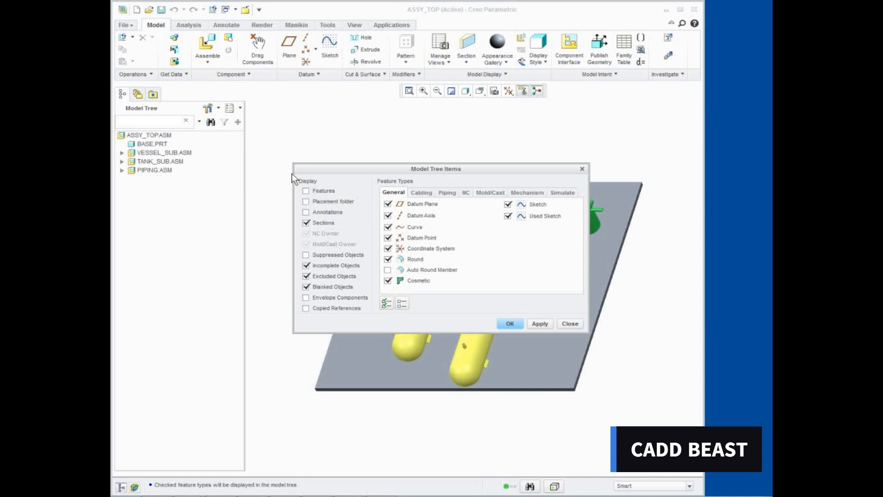
left_click(306, 190)
left_click(509, 323)
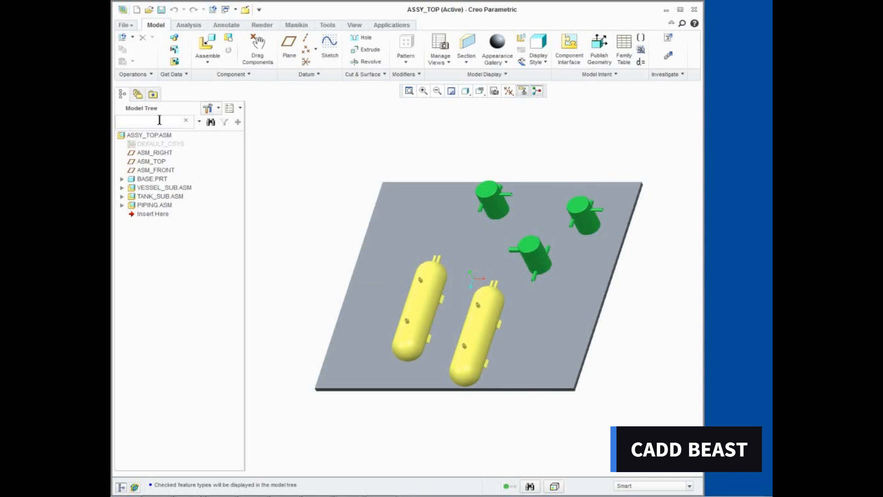
- Import the configuration options from piping_config.pro and apply them to the current session only, without saving them to a configuration file
left_click(125, 25)
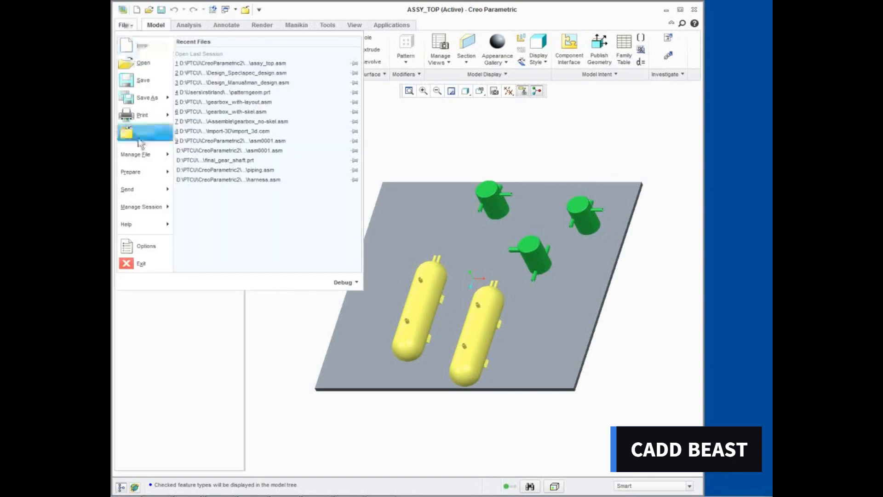
left_click(147, 246)
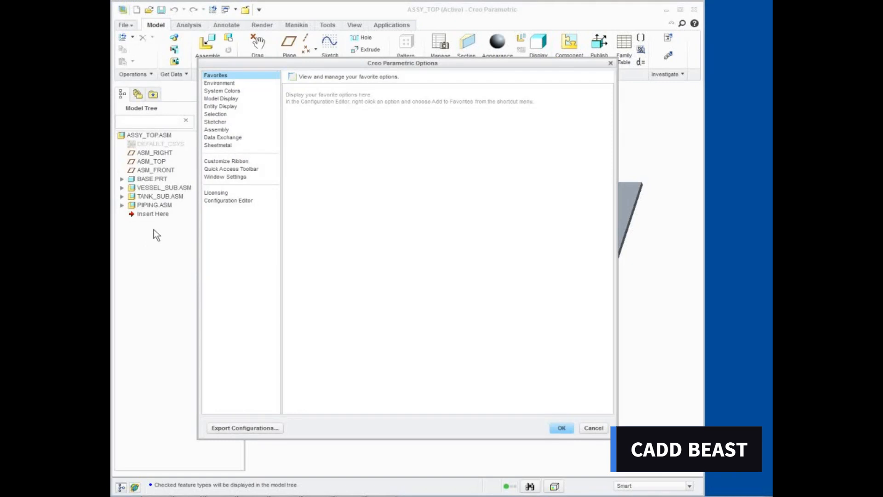
left_click(216, 201)
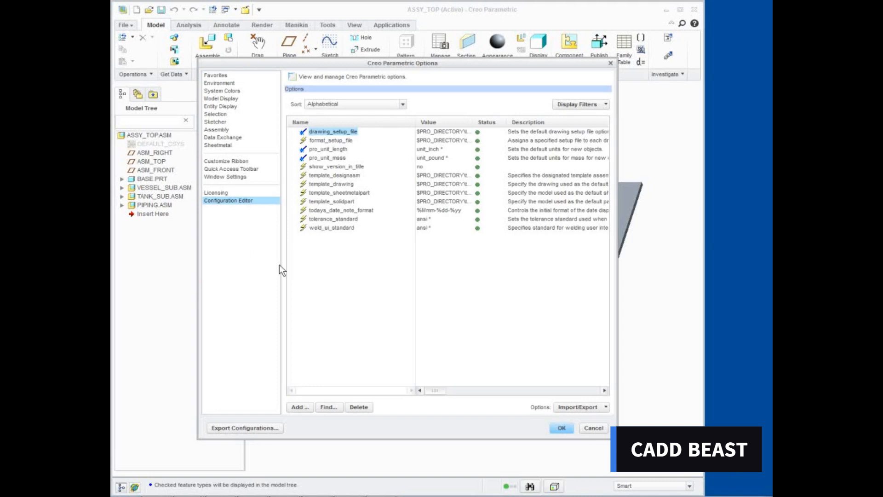
left_click(607, 411)
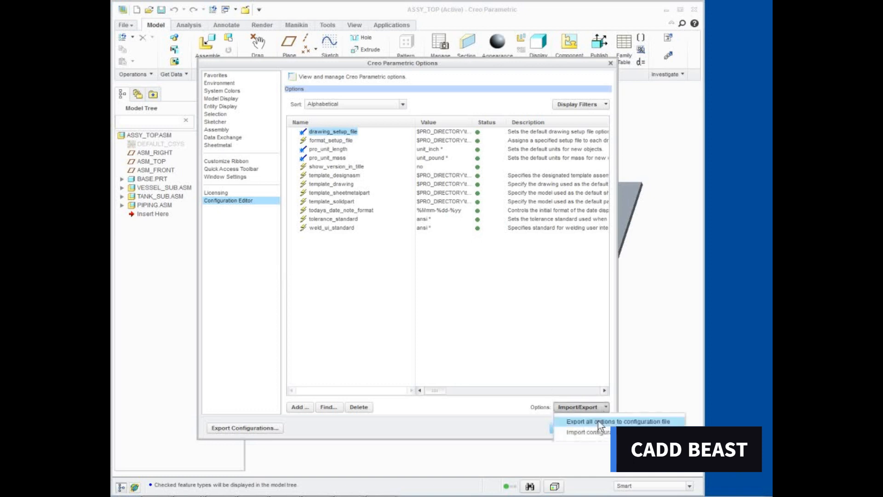
left_click(590, 432)
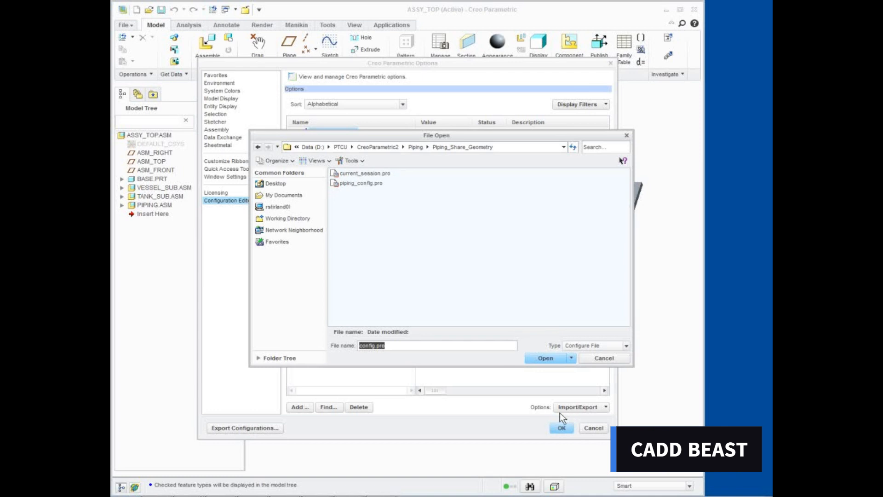
left_click(301, 220)
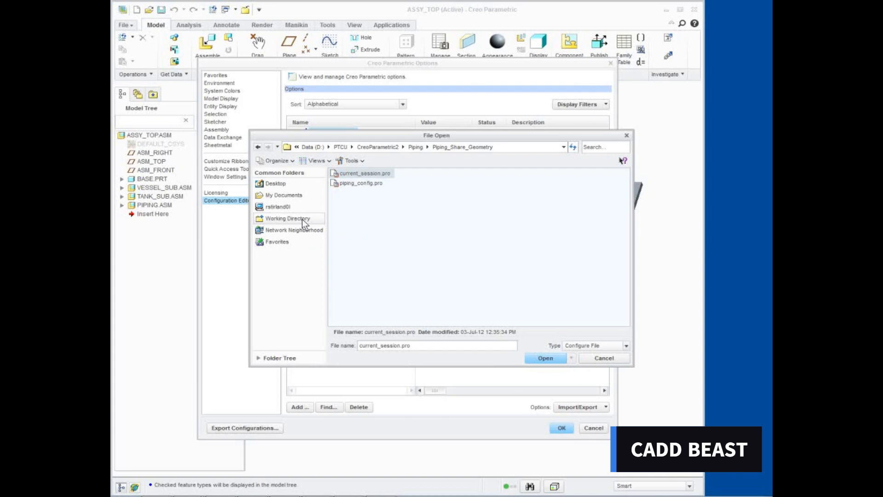
left_click(362, 183)
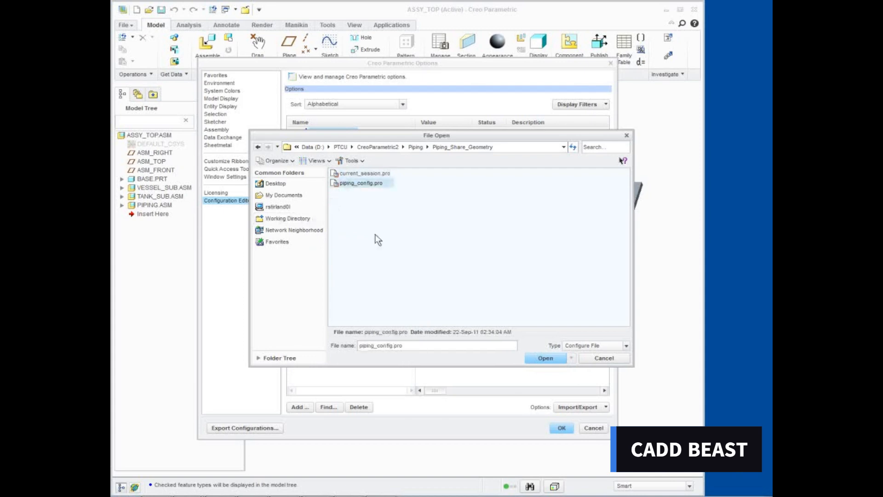
left_click(545, 358)
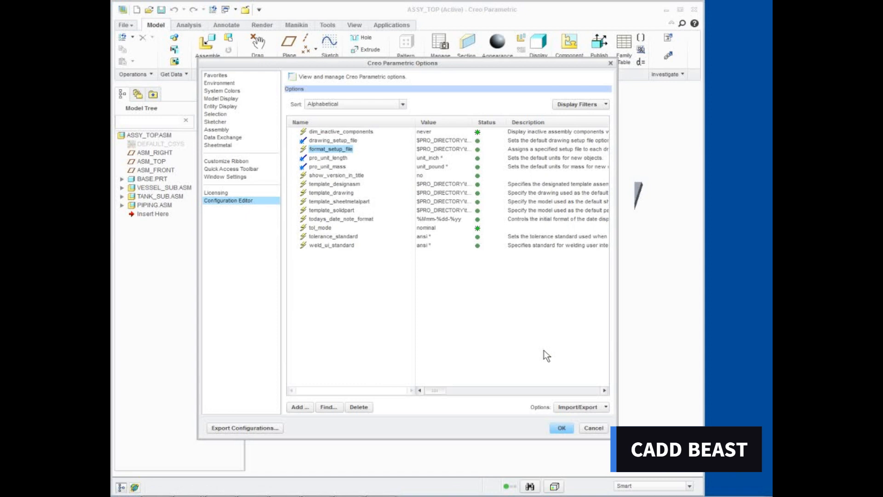
left_click(561, 428)
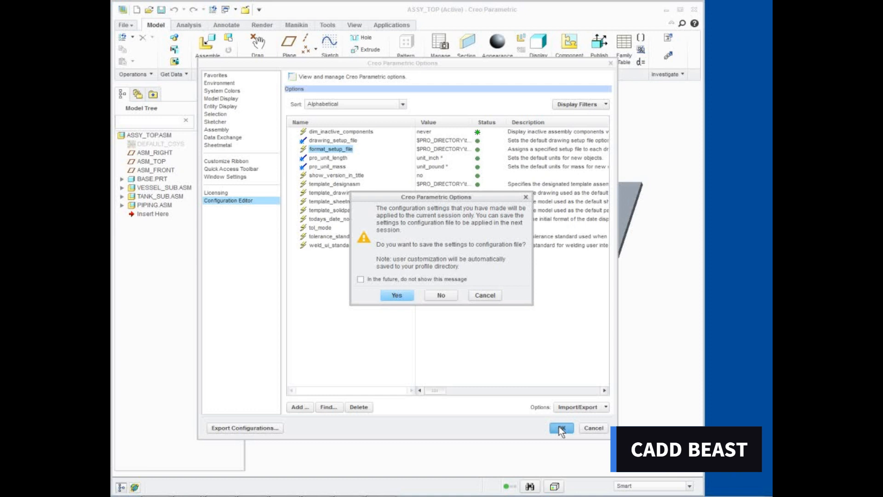
left_click(447, 296)
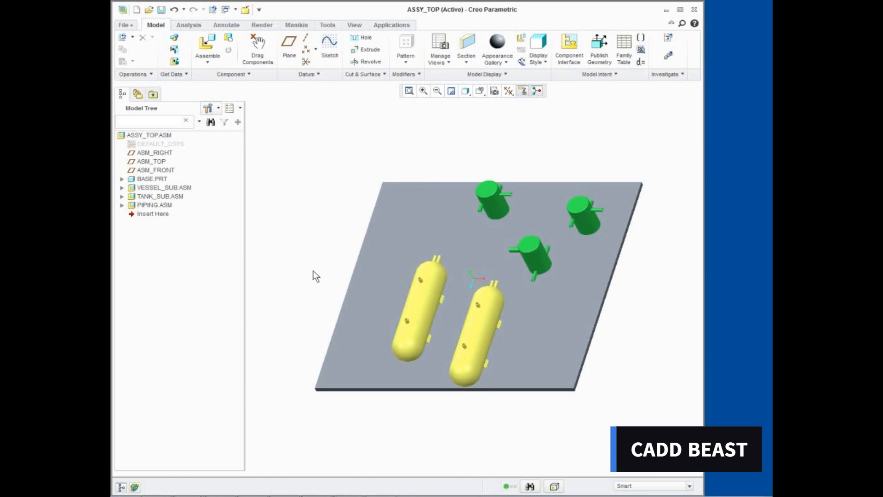
- Activate the skeleton PIPING_SKEL.PRT inside PIPING.ASM
left_click(122, 206)
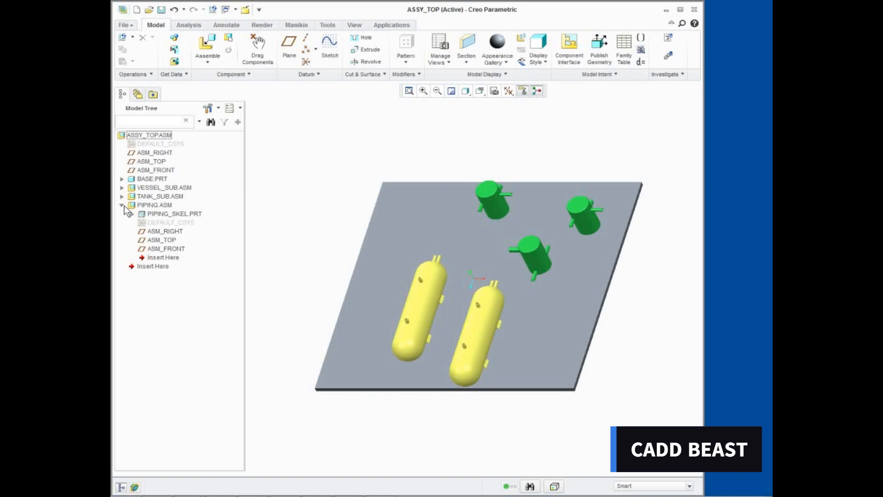
left_click(156, 214)
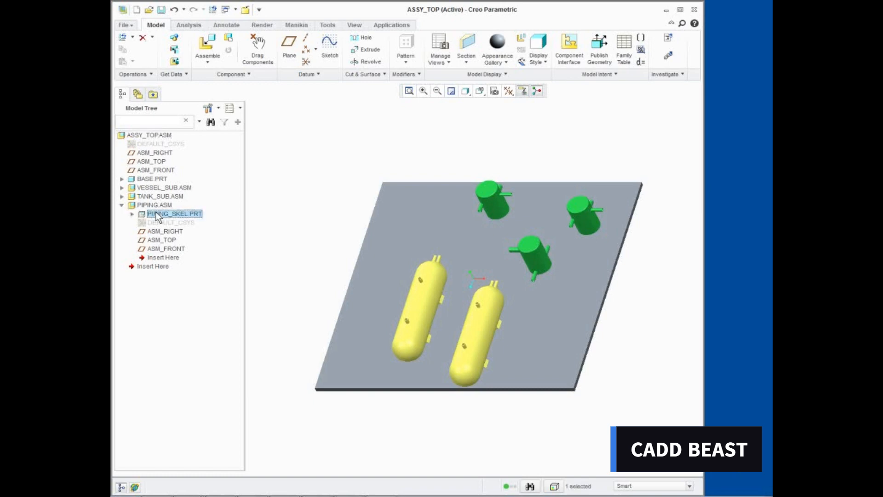
right_click(158, 216)
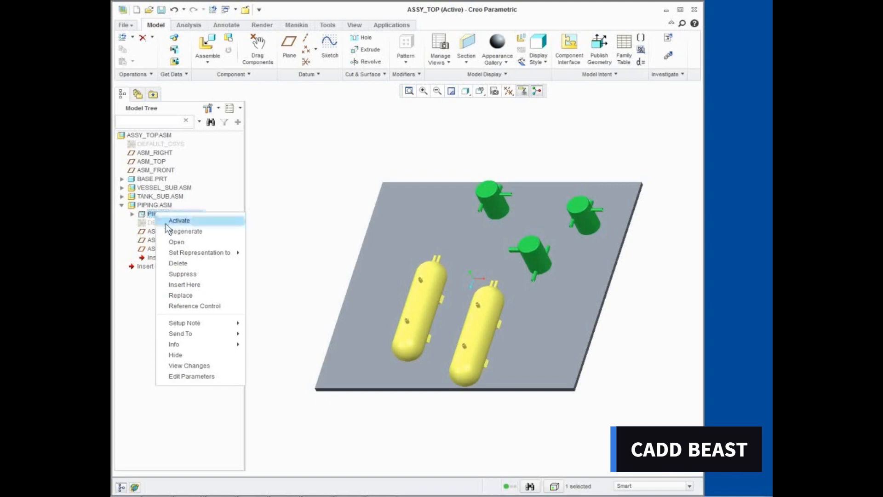
left_click(167, 219)
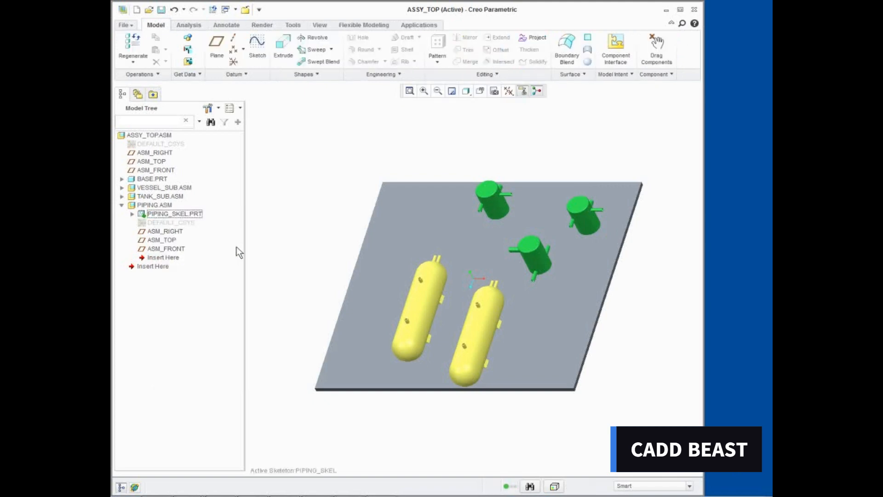
- Start a Shrinkwrap feature in the skeleton and set BASE.PRT to Ignore in its component subset
left_click(190, 65)
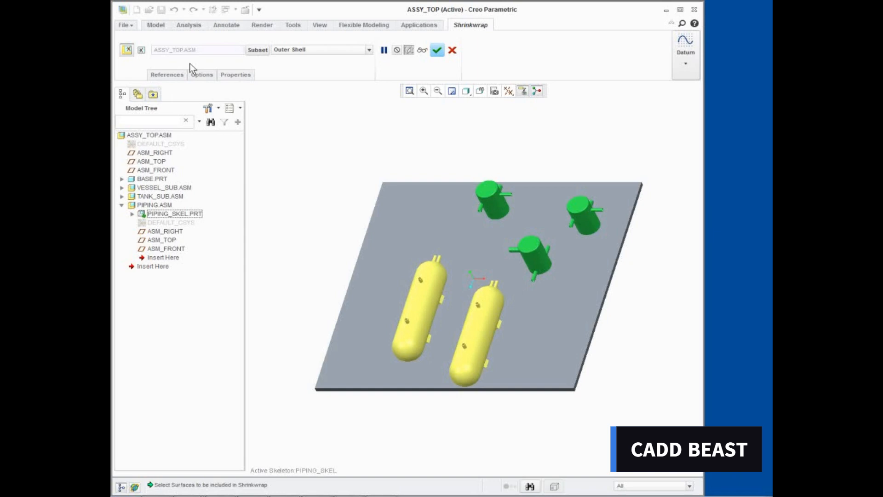
left_click(262, 50)
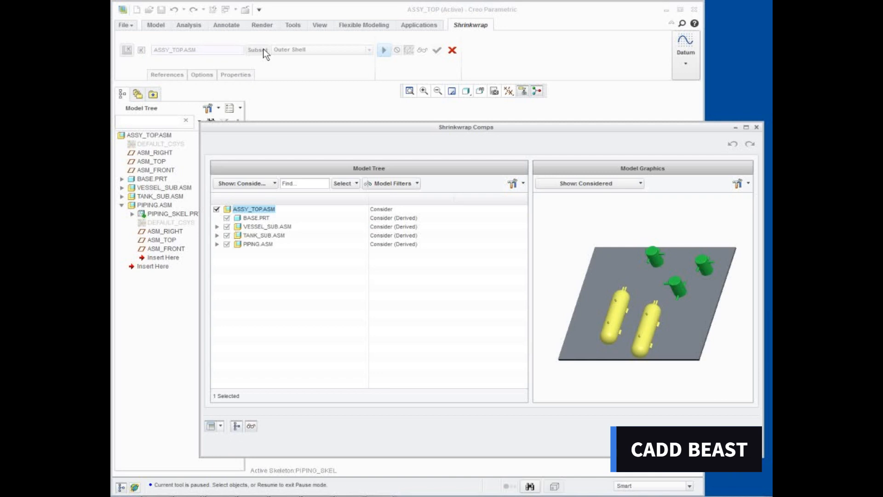
left_click(253, 219)
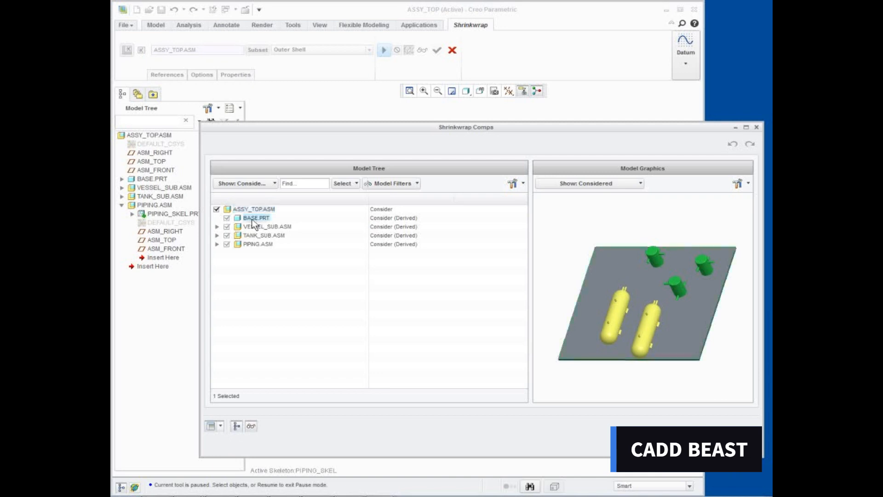
right_click(252, 222)
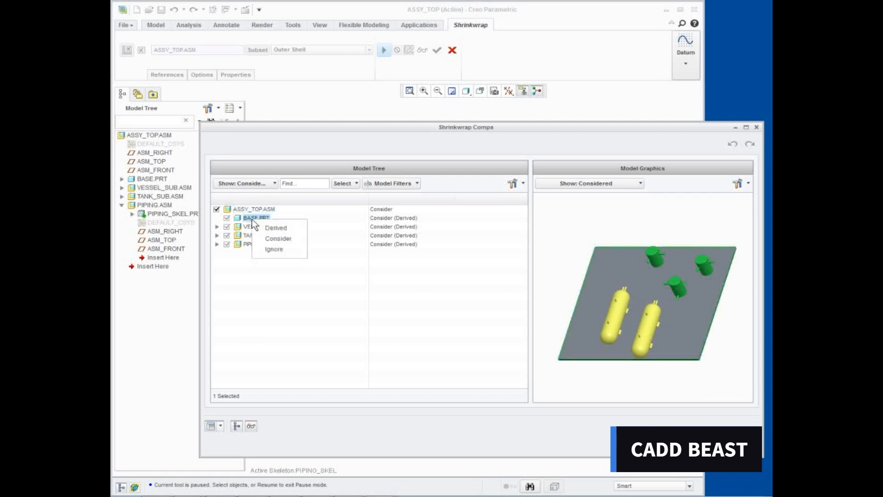
left_click(266, 253)
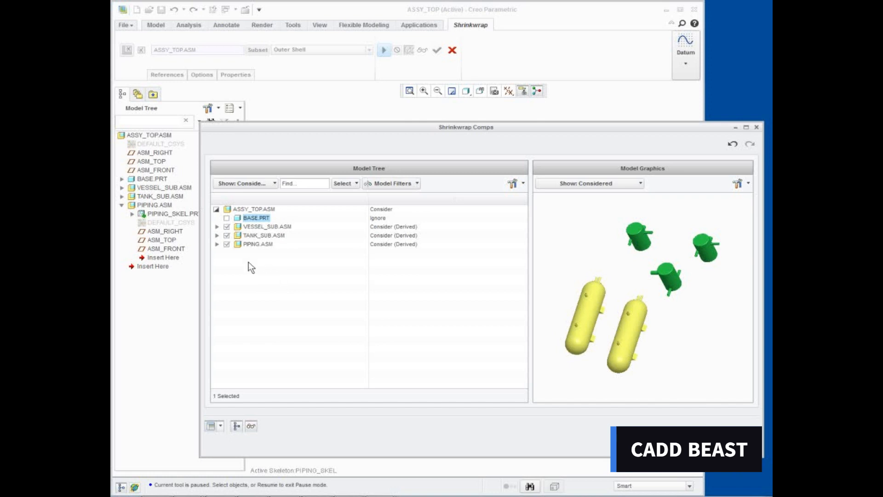
- Set the second VESSEL.PRT in VESSEL_SUB.ASM to Ignore in the shrinkwrap subset
left_click(216, 227)
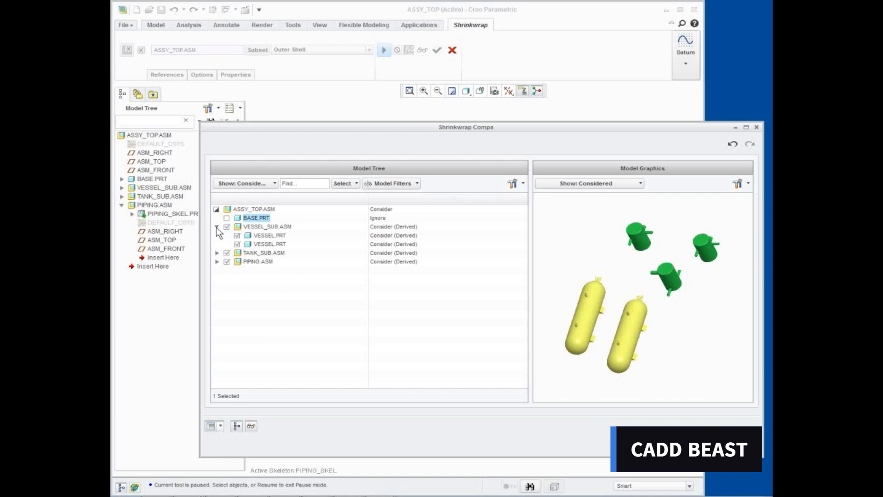
left_click(265, 245)
right_click(266, 249)
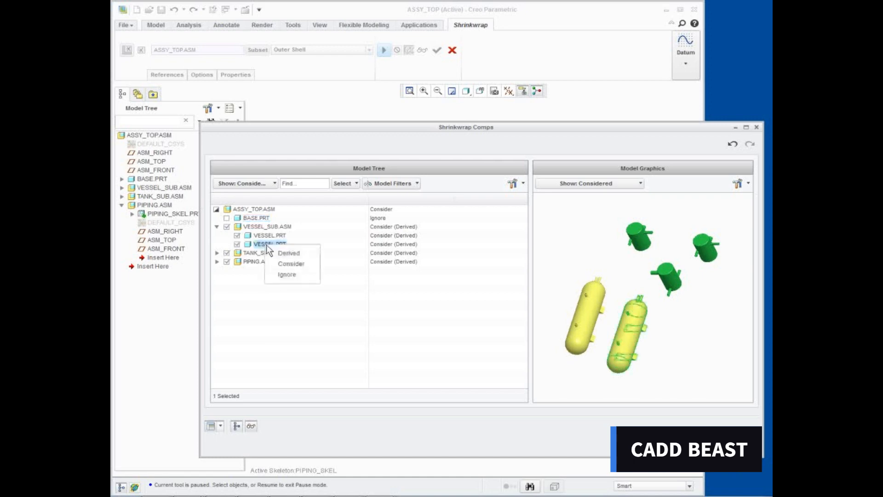
left_click(282, 276)
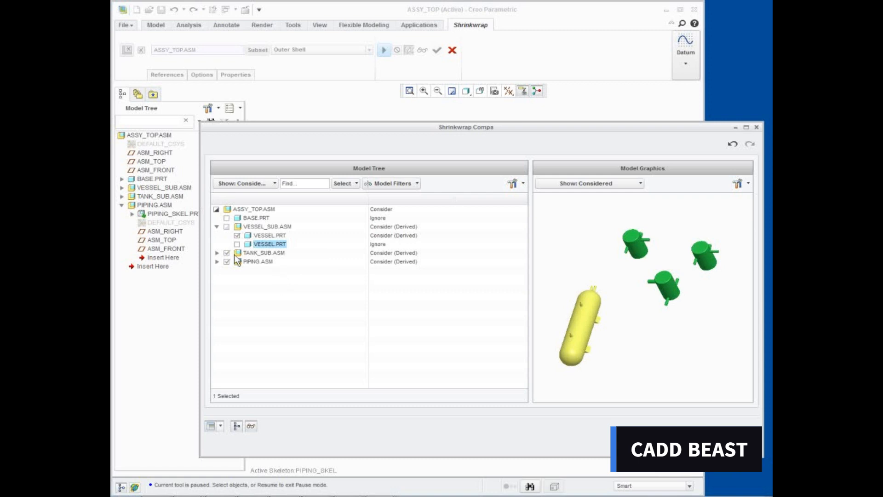
- Set the last MULTI_TANK.PRT in TANK_SUB.ASM to Ignore, accept the component subset and complete the Shrinkwrap feature
left_click(217, 253)
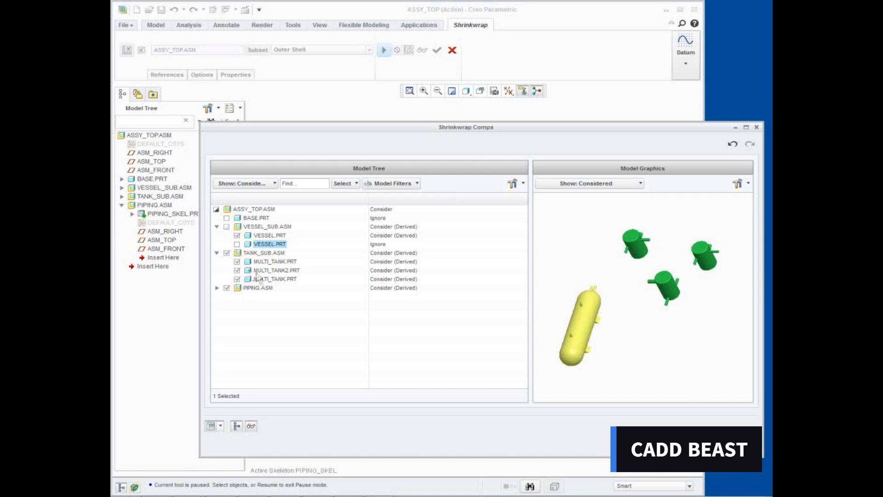
left_click(272, 280)
right_click(272, 279)
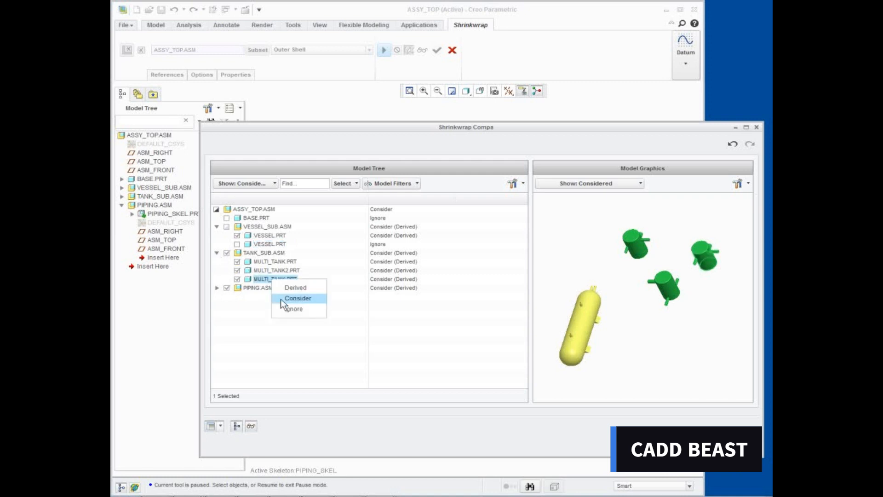
left_click(291, 308)
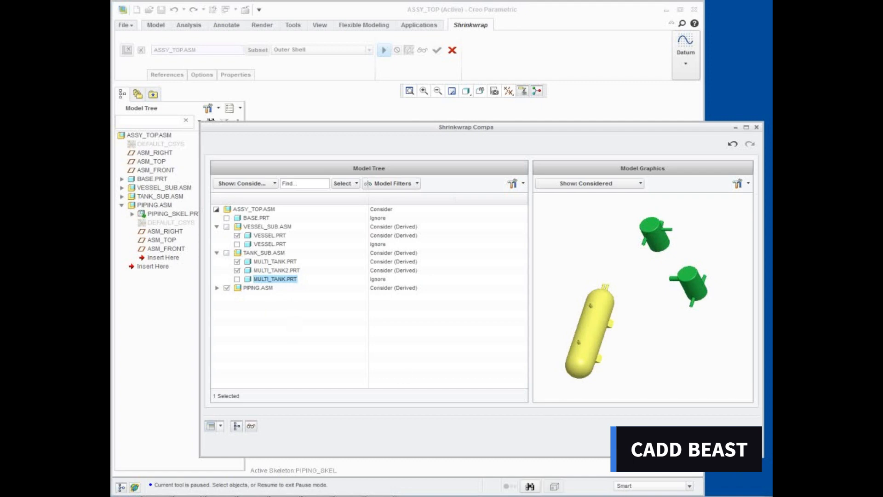
left_click(700, 444)
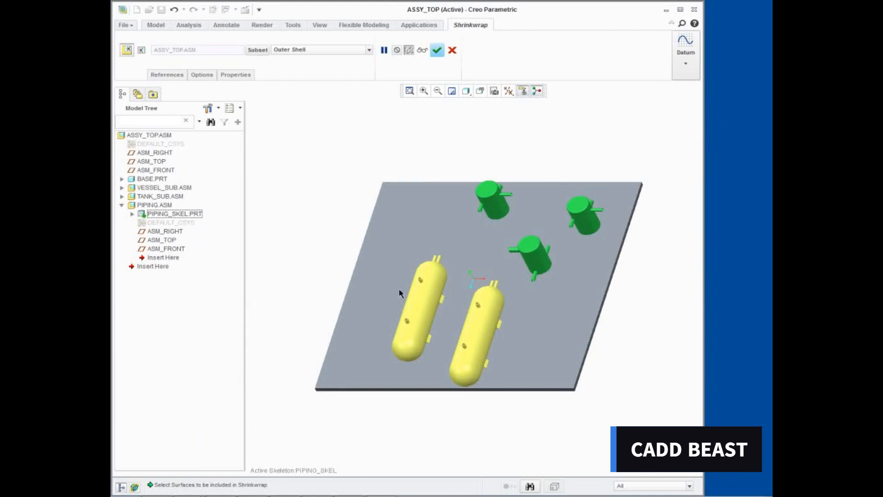
left_click(437, 50)
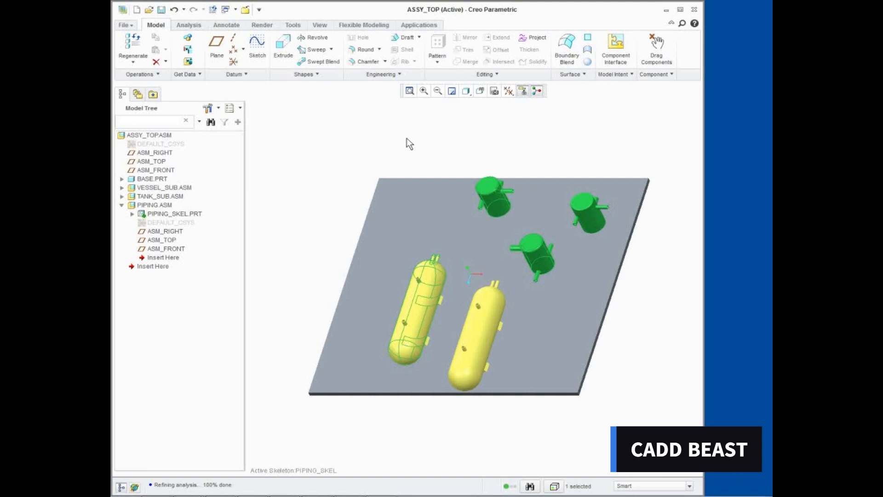
- Start a Copy Geometry feature, turn off the publish-geometry-only restriction and set it to collect datum references
left_click(187, 51)
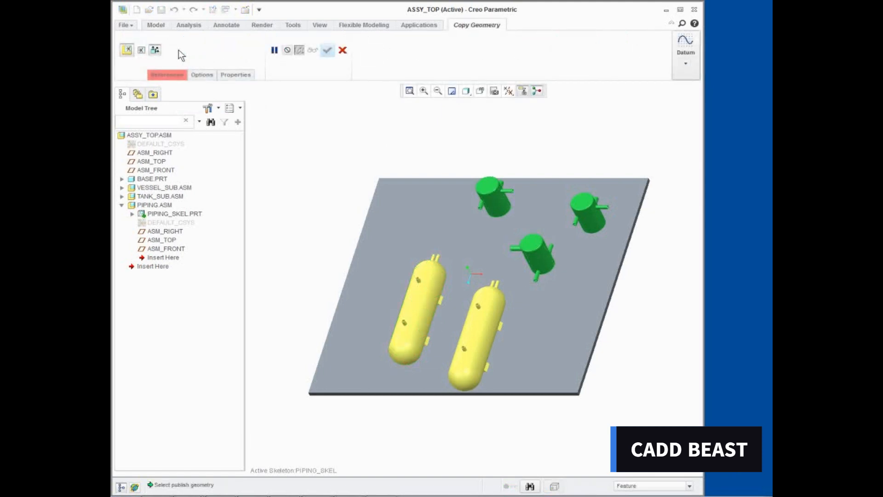
left_click(155, 51)
right_click(283, 143)
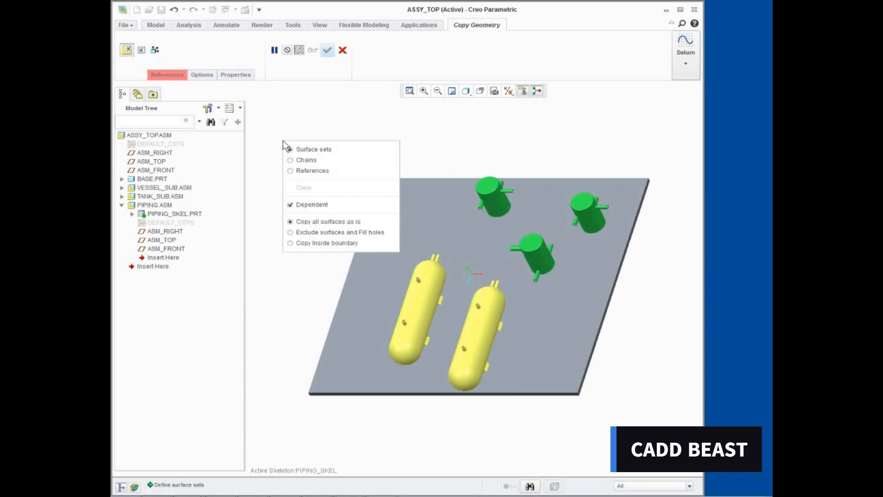
left_click(291, 170)
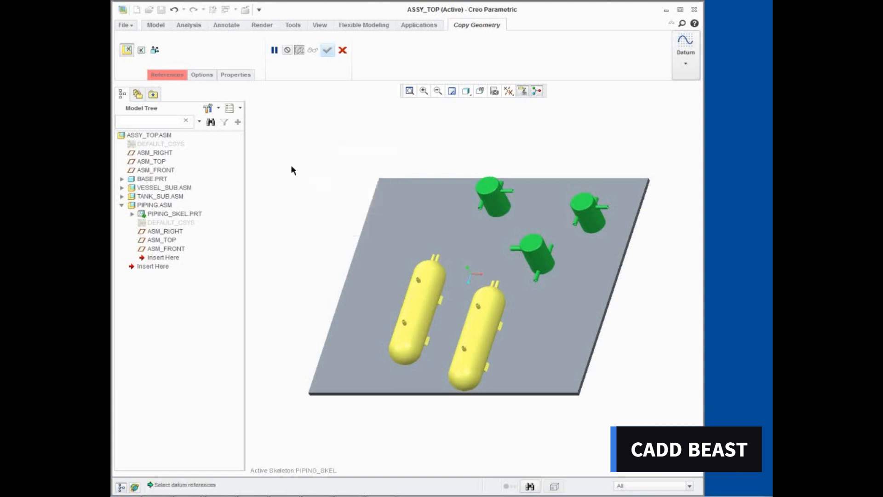
- Turn on the display of coordinate systems so the vessel and tank ports can be picked as references
left_click(509, 91)
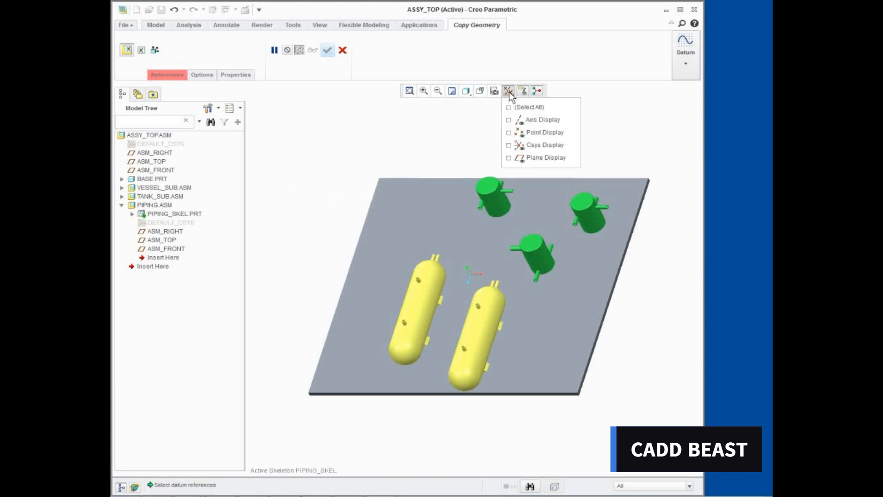
left_click(510, 146)
left_click(338, 153)
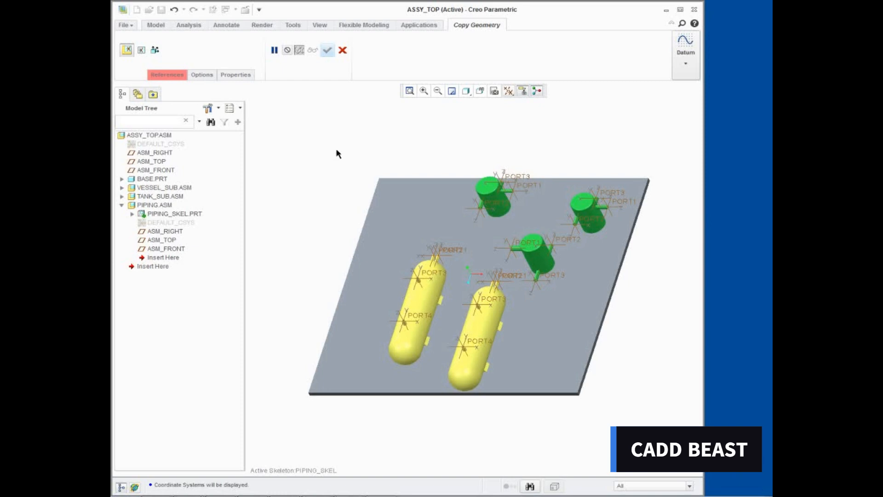
- Copy the PORT4 and PORT3 coordinate systems of the left-hand yellow vessel into the piping skeleton and complete the Copy Geometry feature
left_click(424, 91)
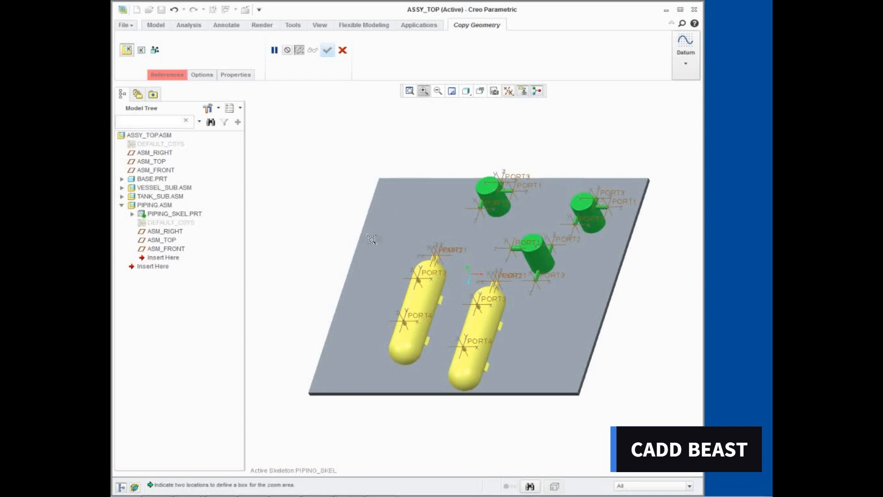
left_click_drag(377, 238, 536, 386)
left_click(536, 385)
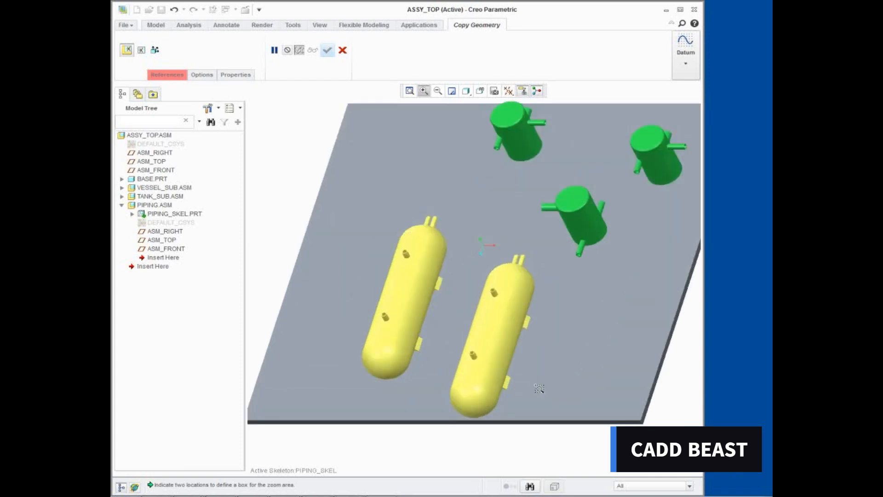
middle_click(616, 389)
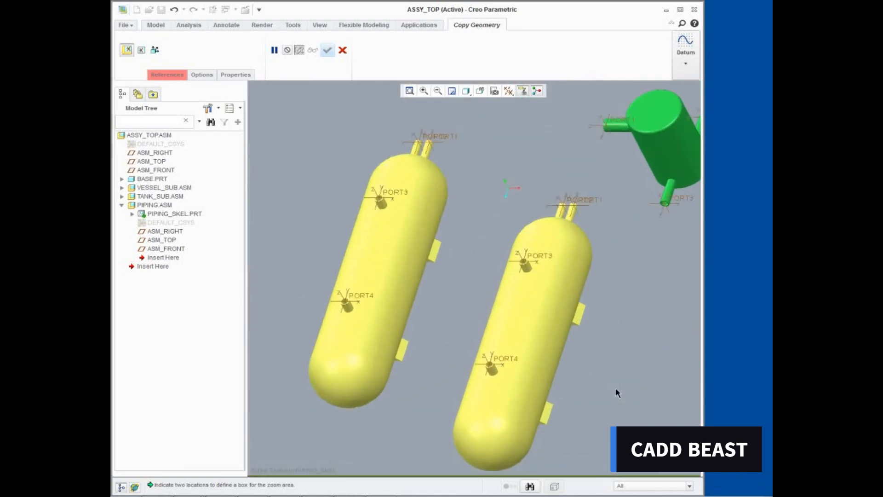
left_click(362, 297)
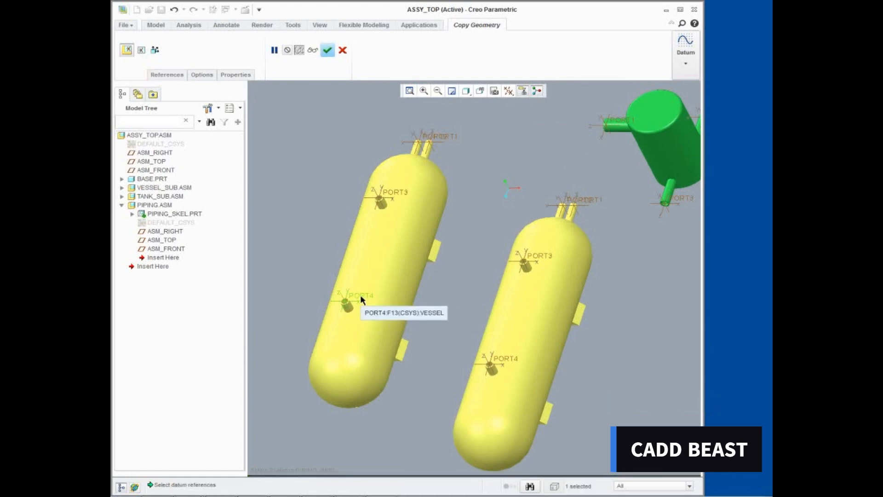
left_click(397, 190, "ctrl")
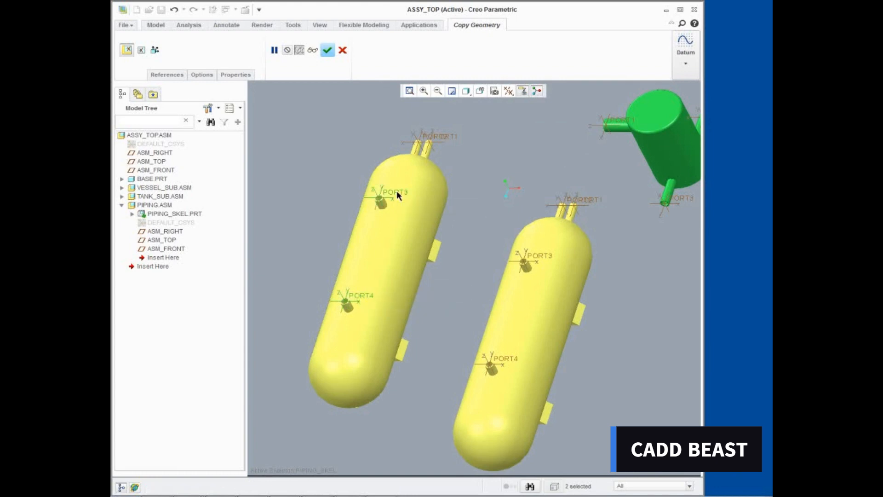
left_click(328, 50)
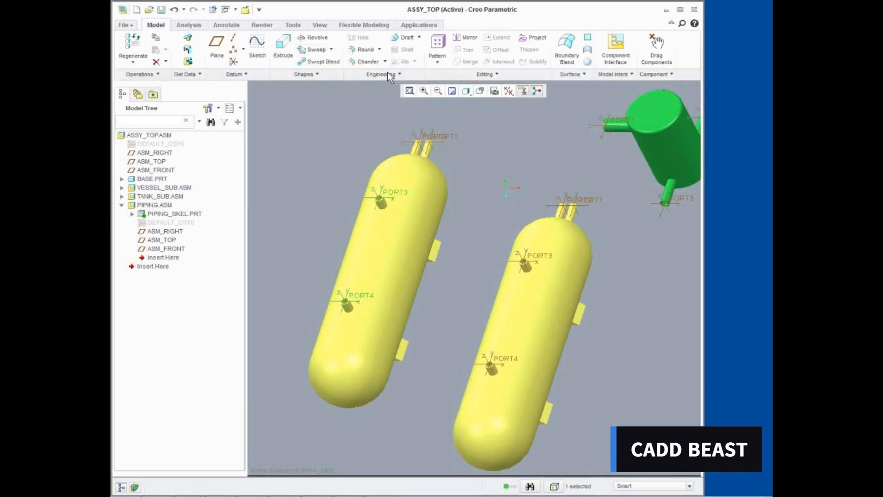
- Start a second Copy Geometry feature without the publish-geometry-only restriction and set it to collect datum references
left_click(409, 91)
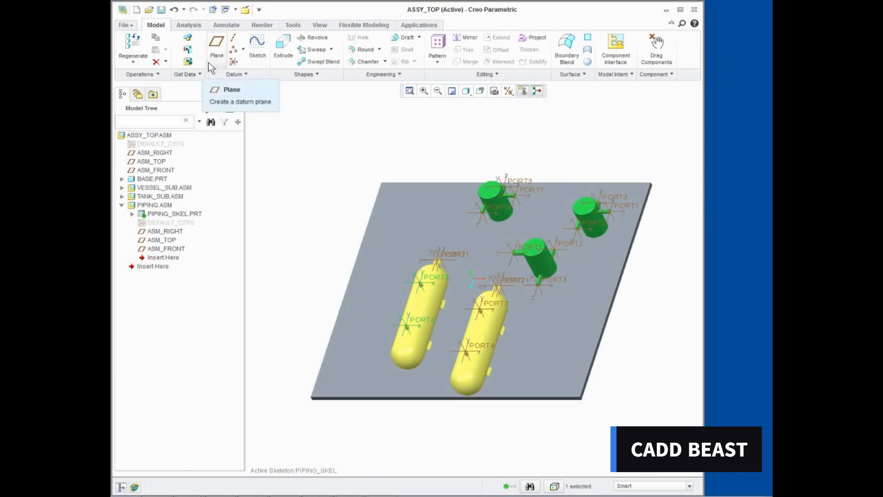
left_click(189, 50)
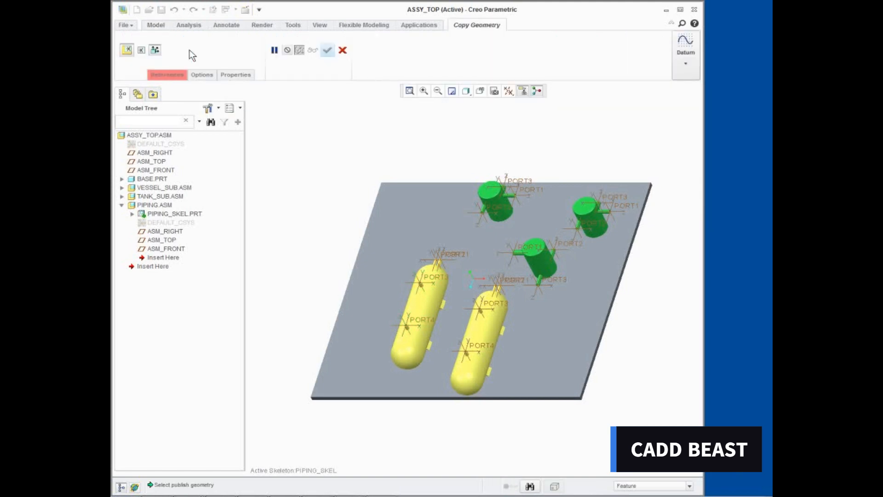
left_click(155, 50)
right_click(293, 192)
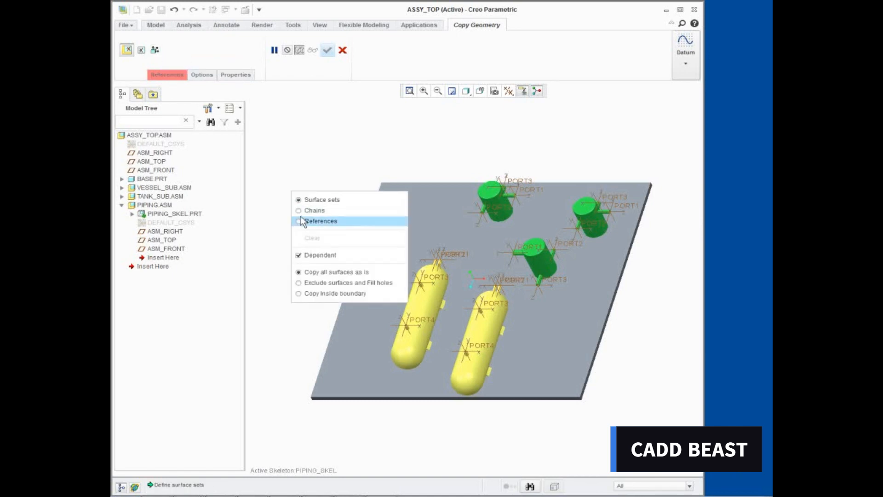
left_click(303, 221)
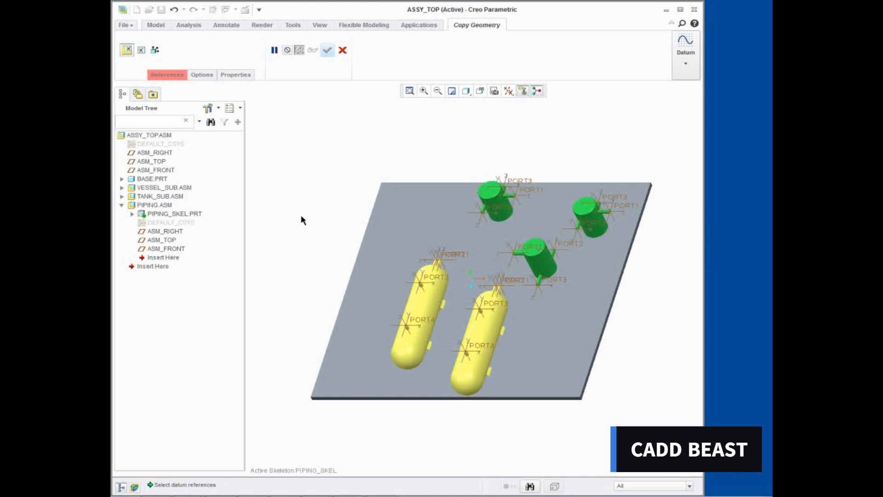
- Select the PORT2 and PORT1 coordinate systems of the upper-left green tank as references and complete the second Copy Geometry feature
left_click(424, 90)
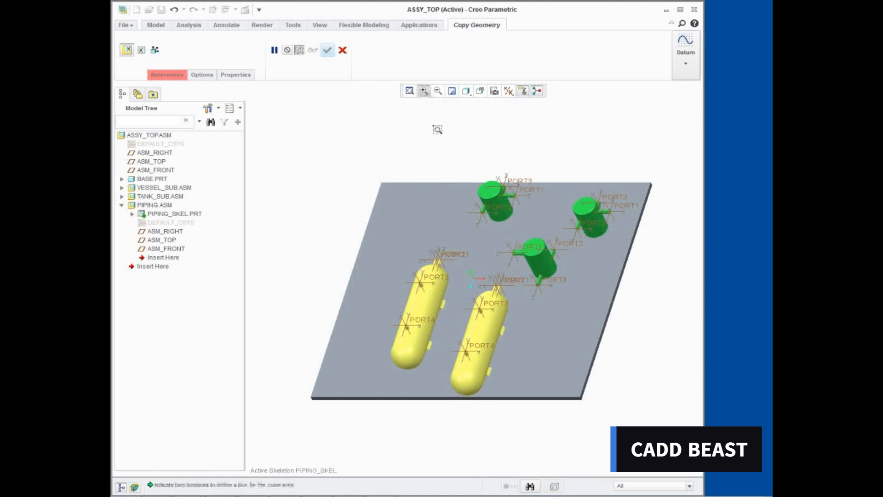
left_click_drag(449, 158, 552, 238)
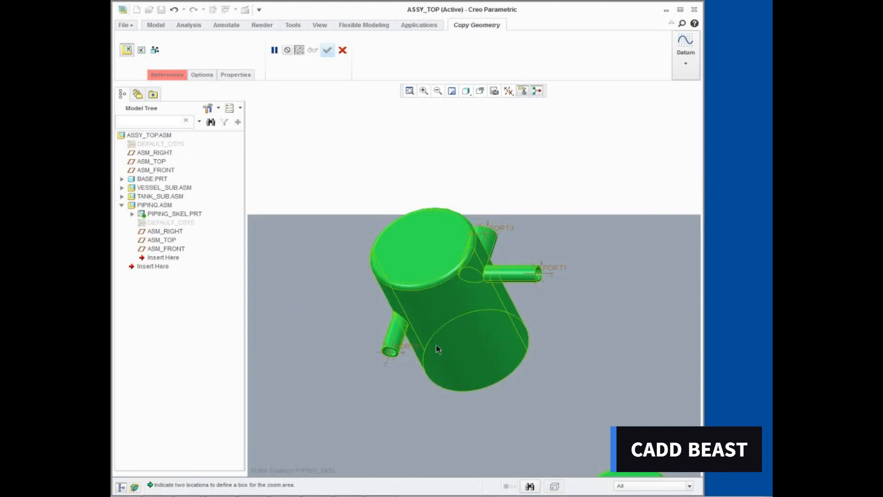
left_click(407, 350)
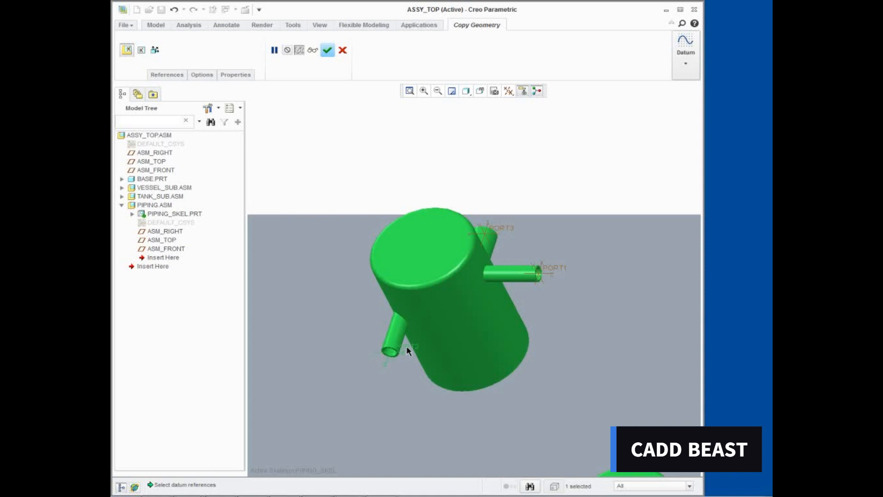
left_click(557, 268)
left_click(327, 50)
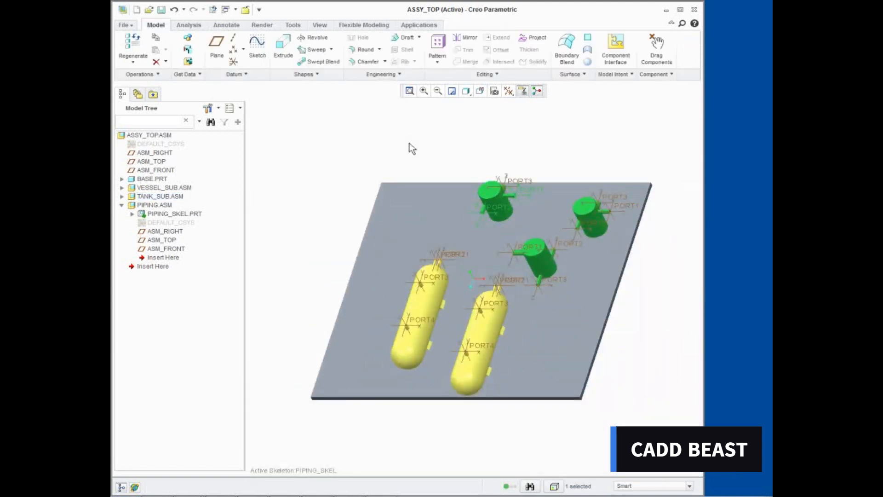
- List the features of PIPING_SKEL.PRT, and hide BASE.PRT, VESSEL_SUB.ASM and TANK_SUB.ASM to isolate the skeleton's copied geometry
left_click(132, 214)
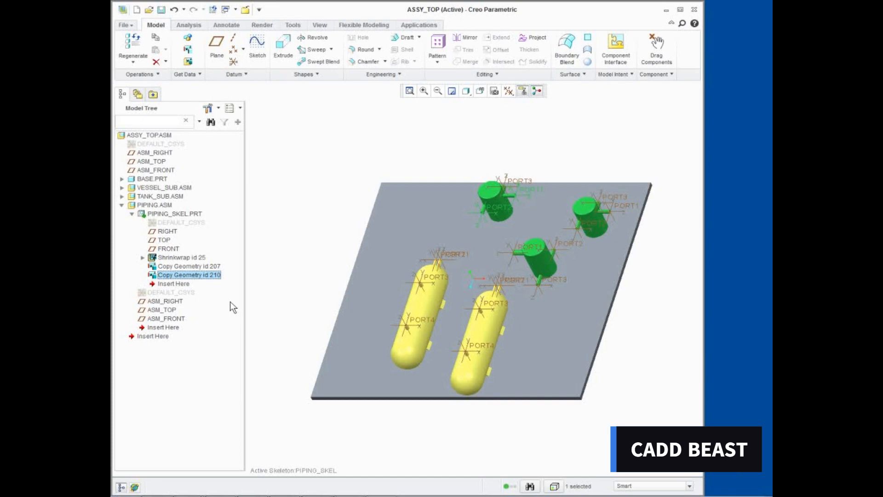
left_click(147, 180)
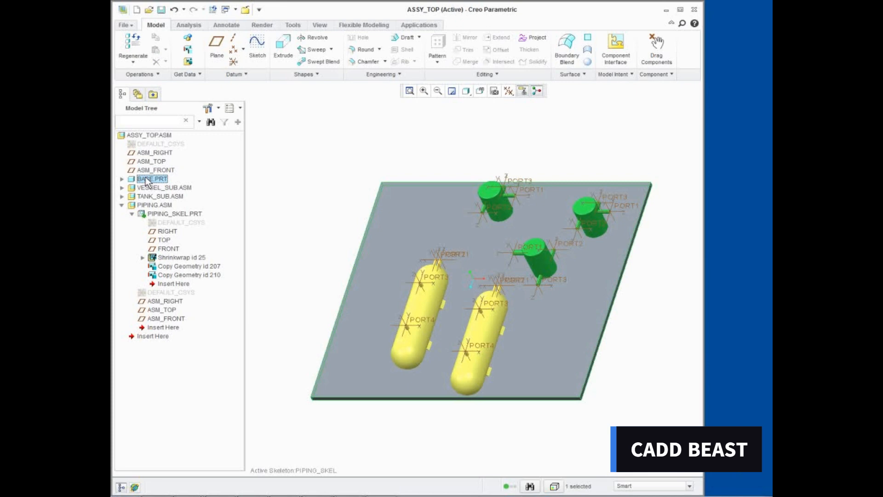
left_click(148, 189, "ctrl")
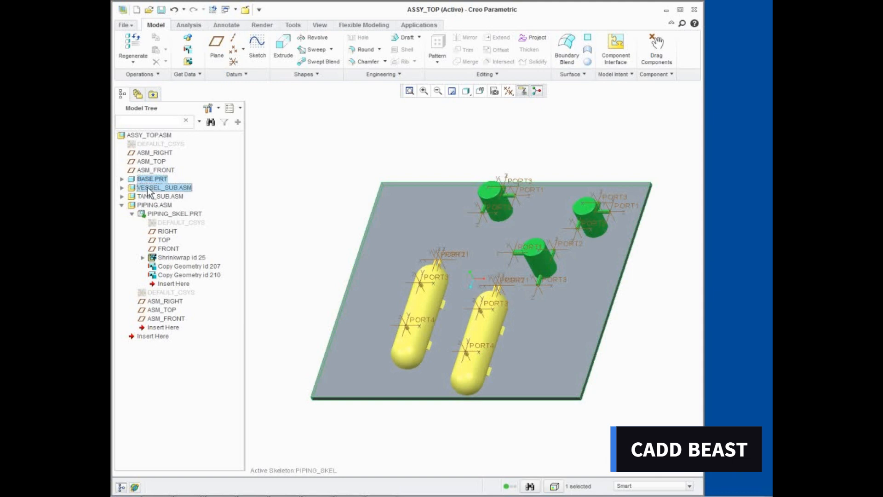
left_click(155, 198, "ctrl")
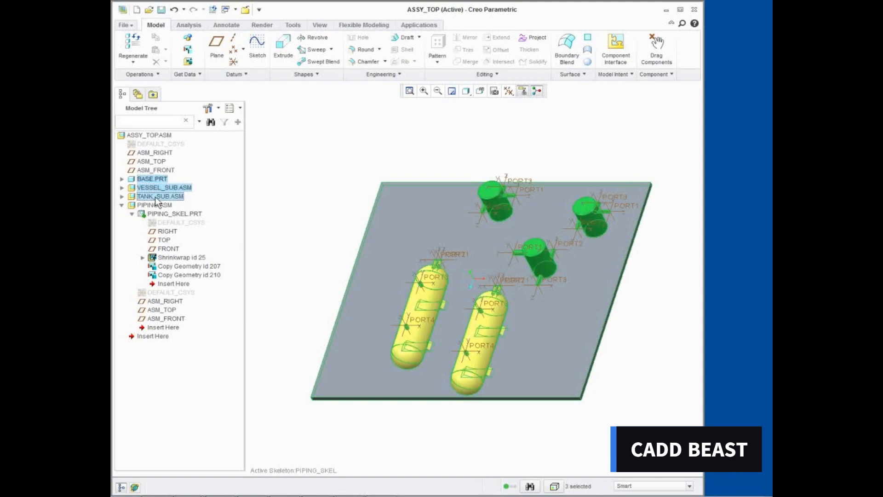
right_click(156, 201)
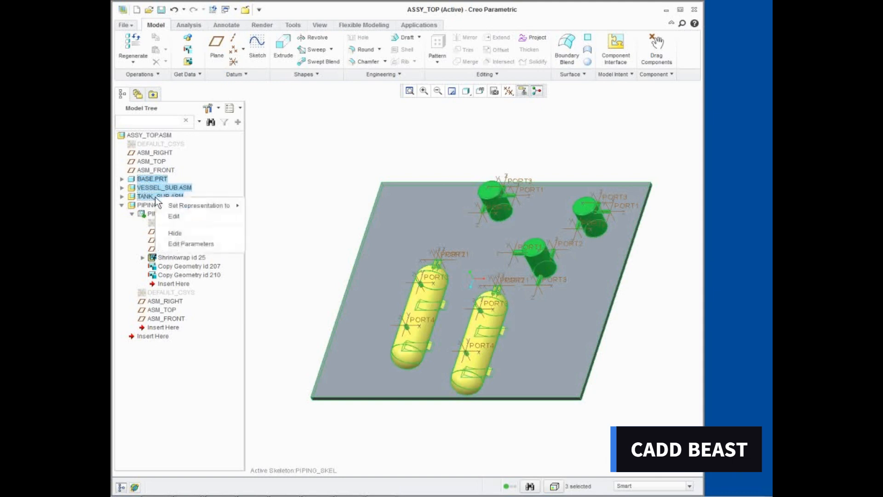
left_click(173, 234)
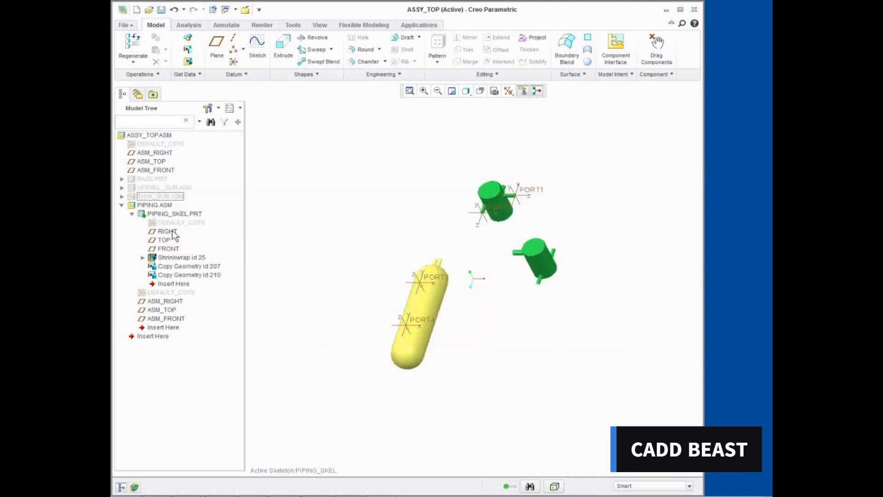